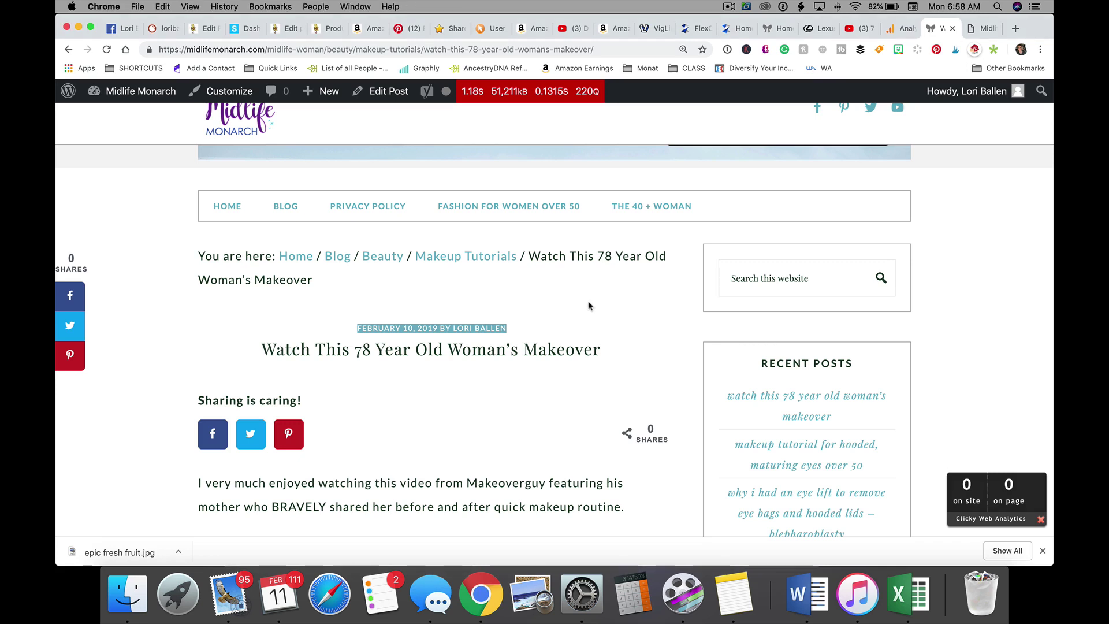
- Scroll through the 'Watch This 78 Year Old Woman's Makeover' post to review its February 10, 2019 date
left_click(574, 300)
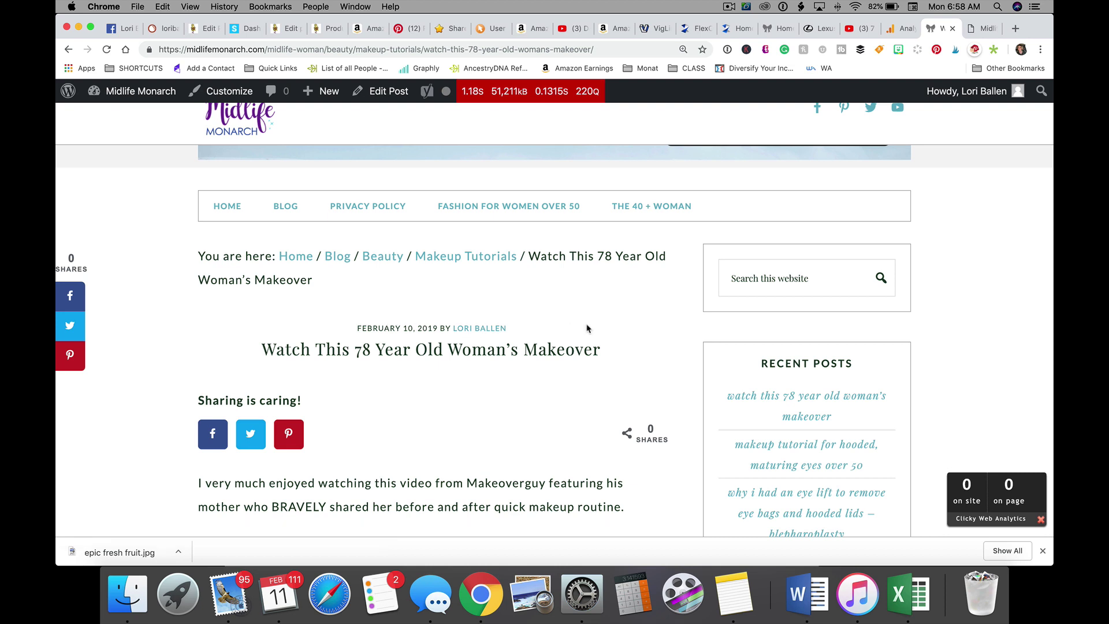
scroll(587, 328, "down", 1)
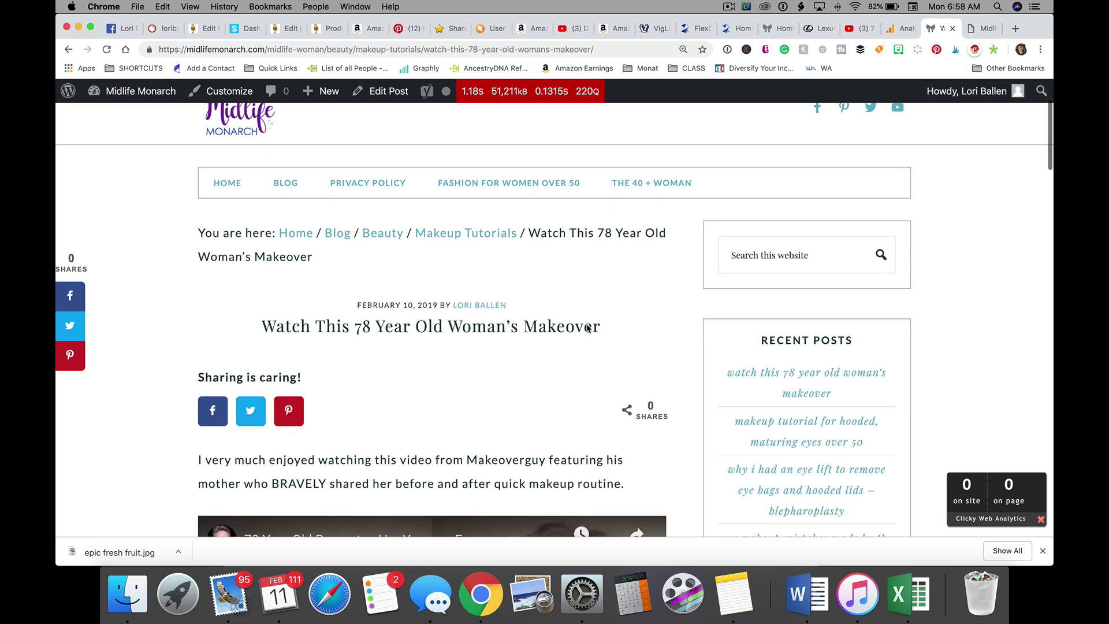
scroll(587, 329, "up", 1)
scroll(586, 328, "down", 1)
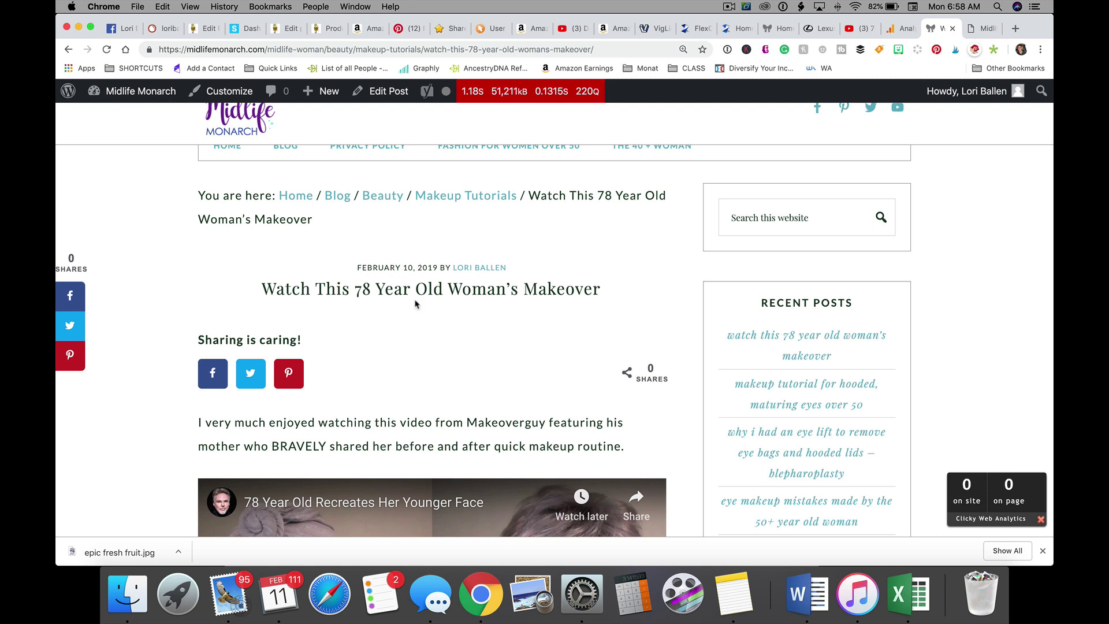
scroll(414, 304, "down", 1)
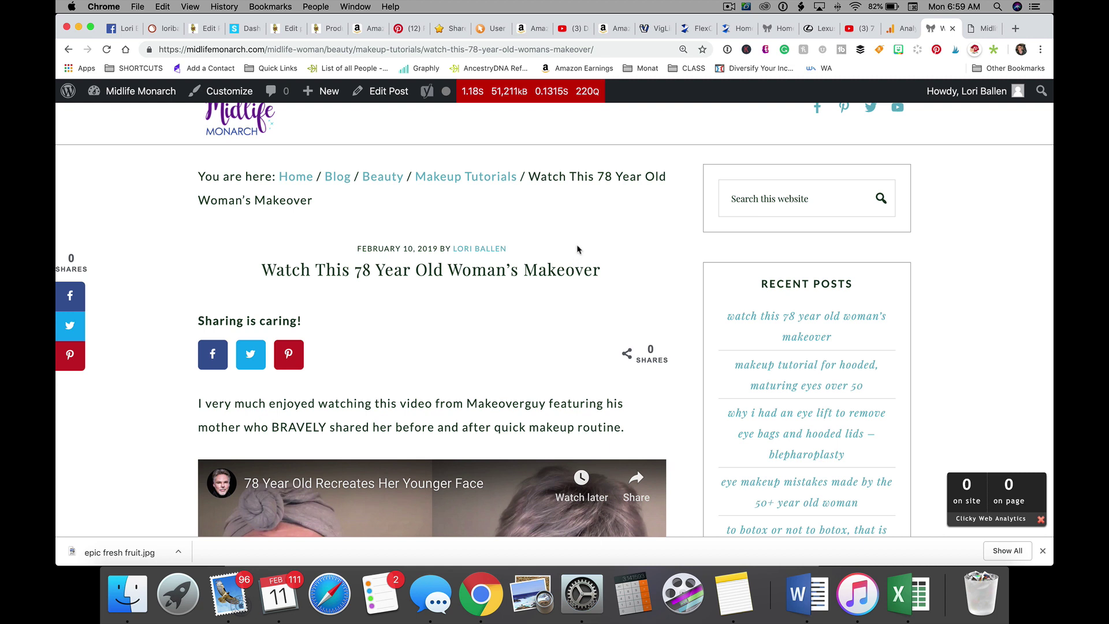
scroll(578, 249, "down", 1)
scroll(578, 249, "down", 1)
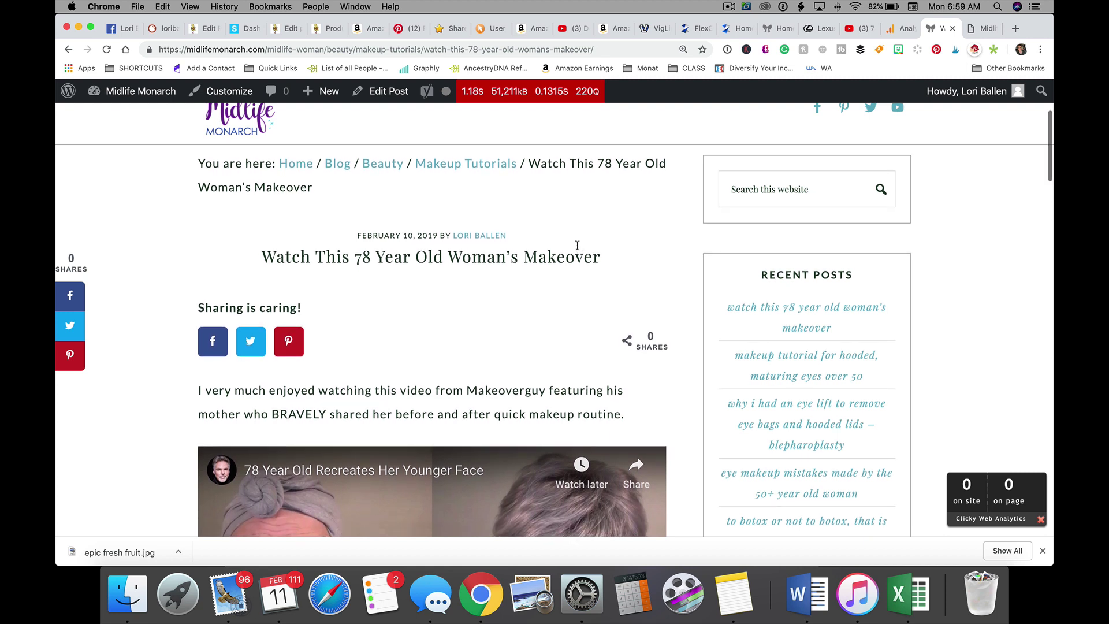
scroll(578, 247, "down", 3)
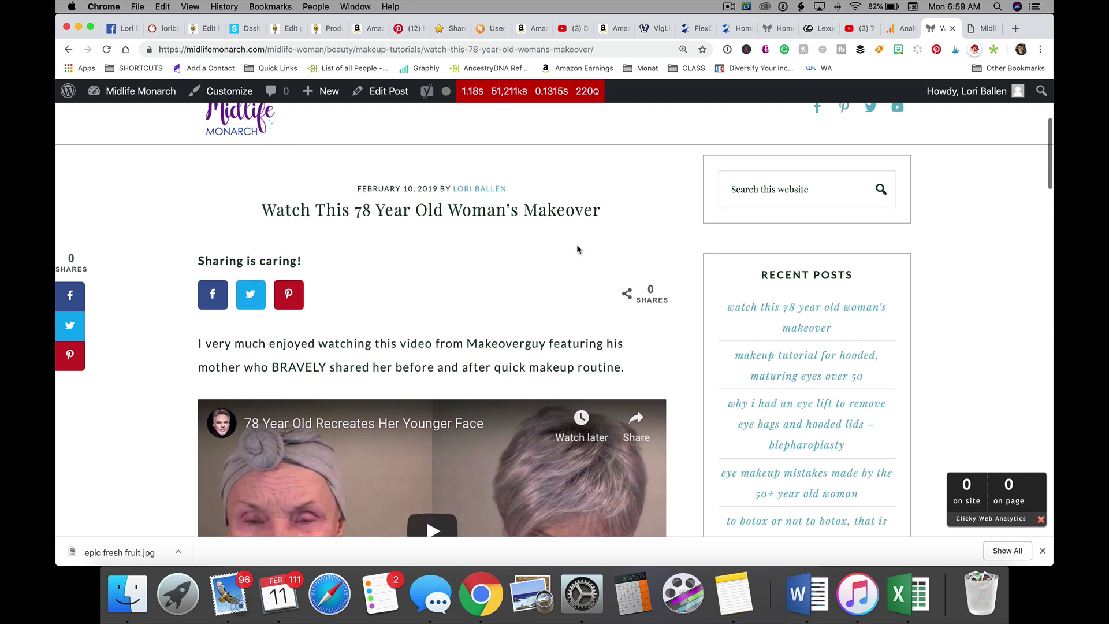
scroll(578, 249, "up", 3)
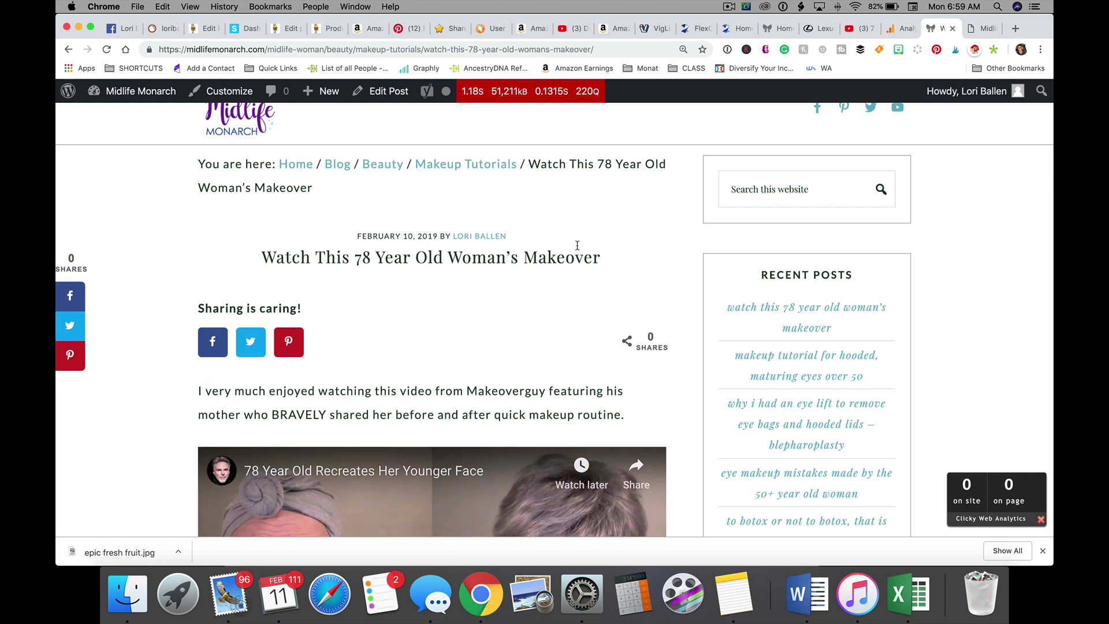
scroll(577, 246, "down", 1)
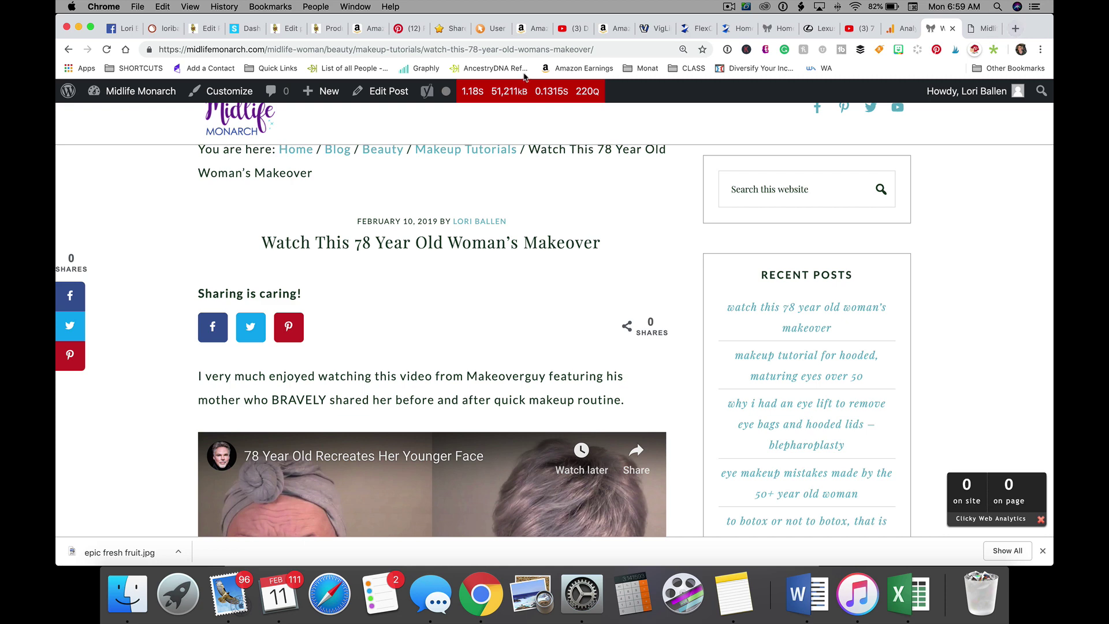
- Switch to the ketodays admin Products tab, then review the Installed Plugins list of 52 plugins
left_click(323, 29)
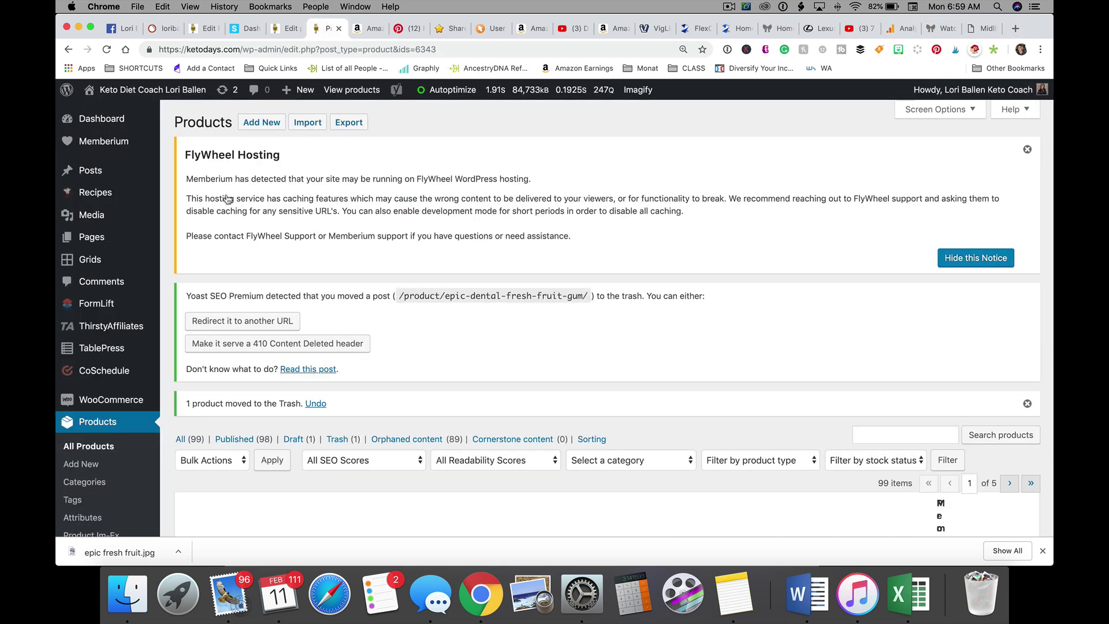
scroll(210, 255, "down", 5)
scroll(208, 270, "up", 5)
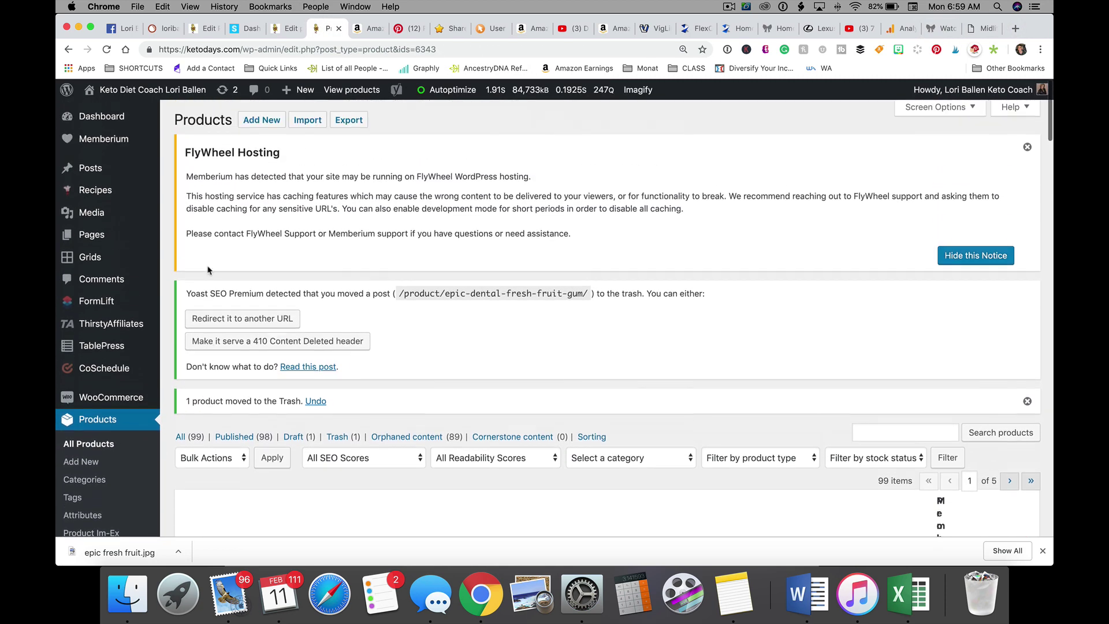
scroll(208, 268, "down", 5)
left_click(96, 315)
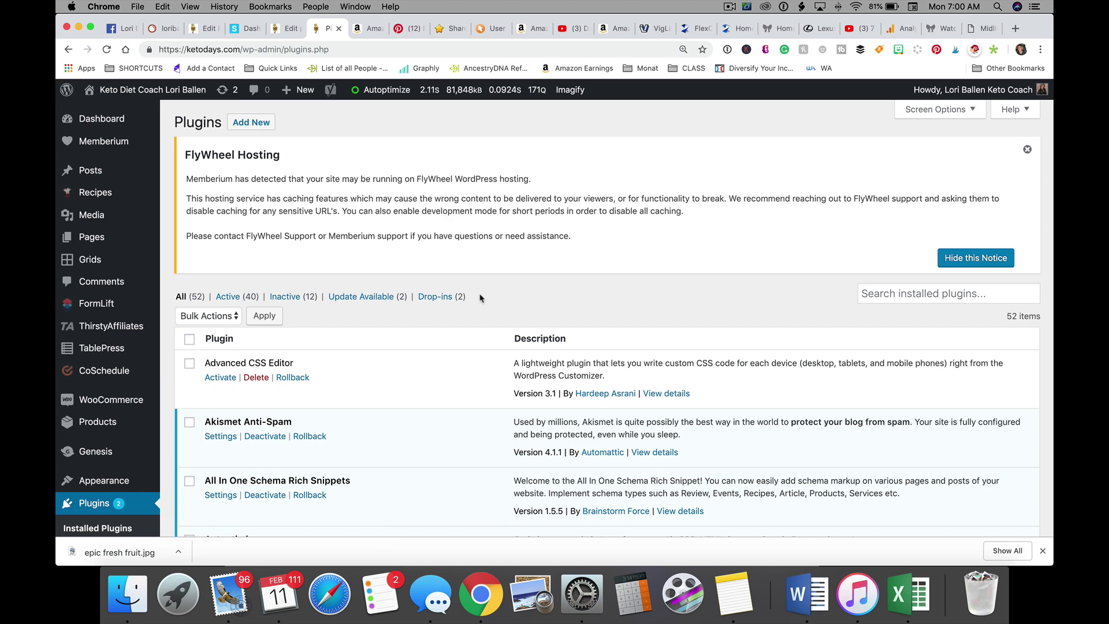
scroll(480, 298, "down", 10)
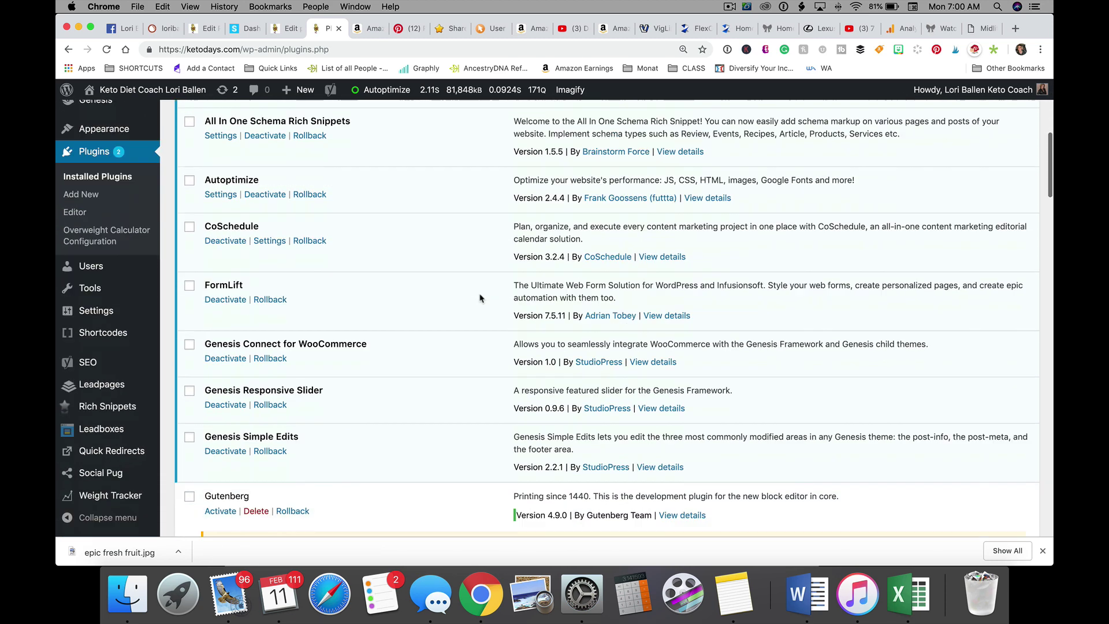
scroll(479, 297, "down", 2)
scroll(479, 298, "up", 15)
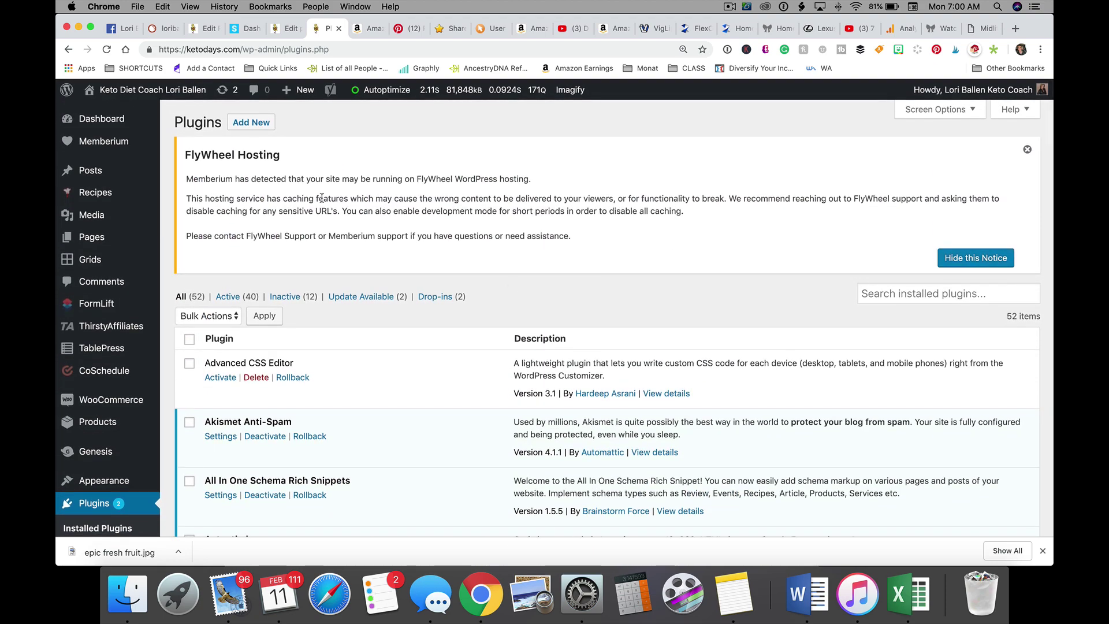
- Open the Add Plugins page and get its search box ready
left_click(244, 126)
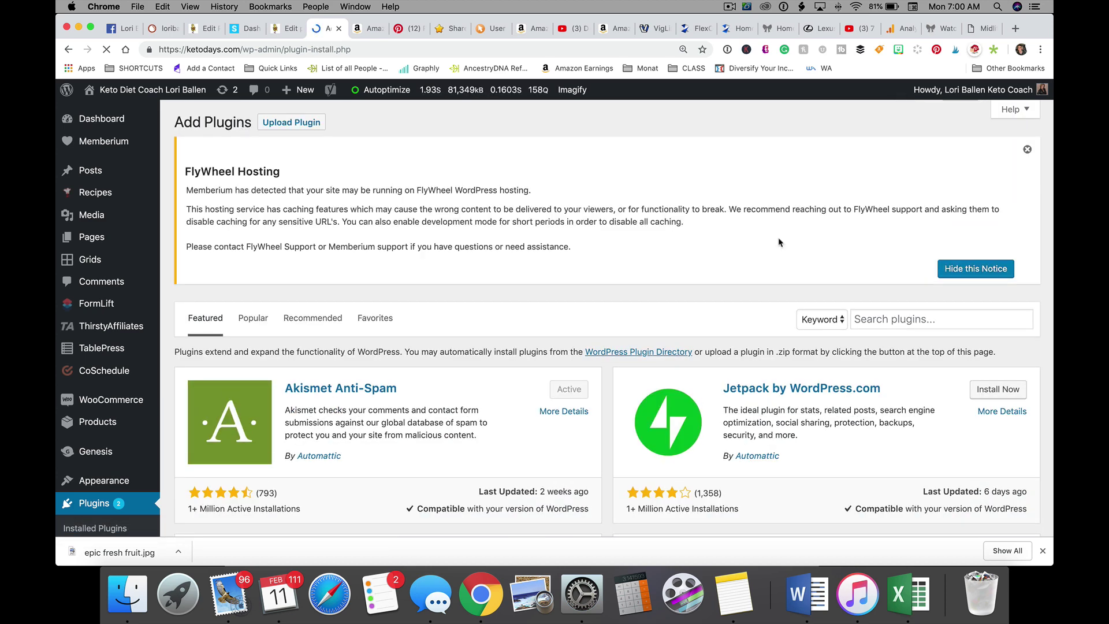
scroll(809, 260, "down", 3)
left_click(894, 235)
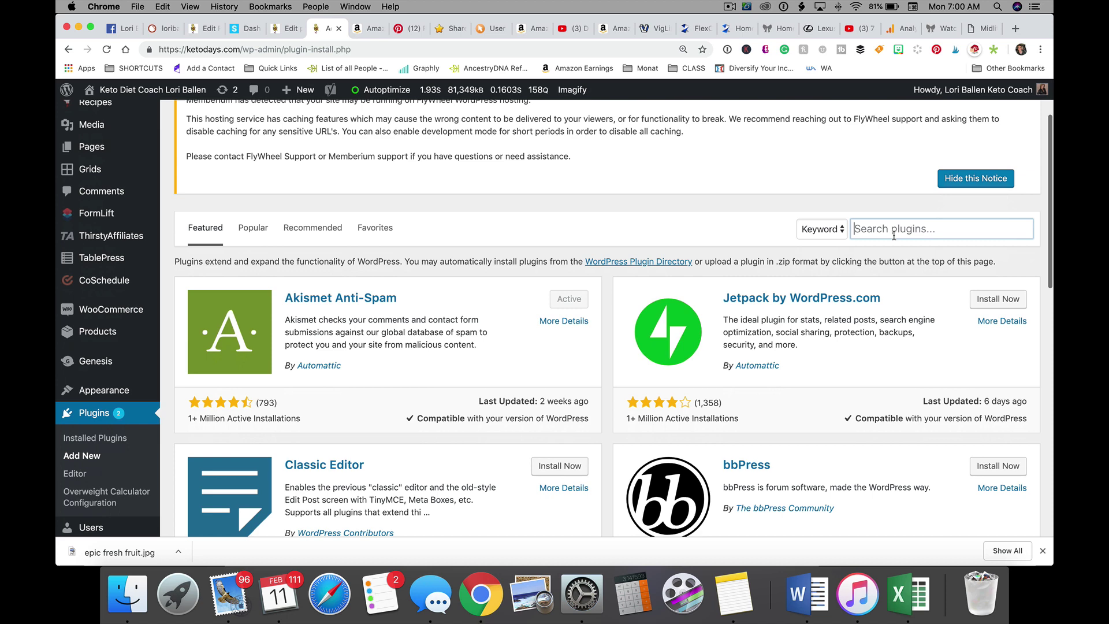
- Check the WP Old Post Date Remover 3.0.6 details installed on the other site
left_click(980, 30)
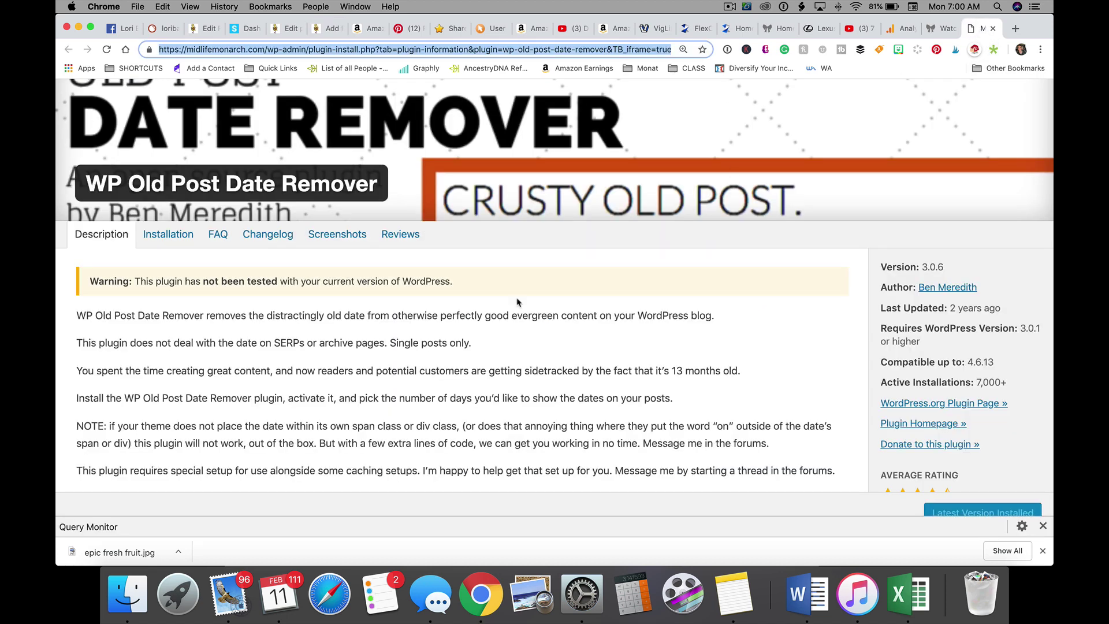
scroll(500, 318, "up", 2)
scroll(500, 316, "down", 1)
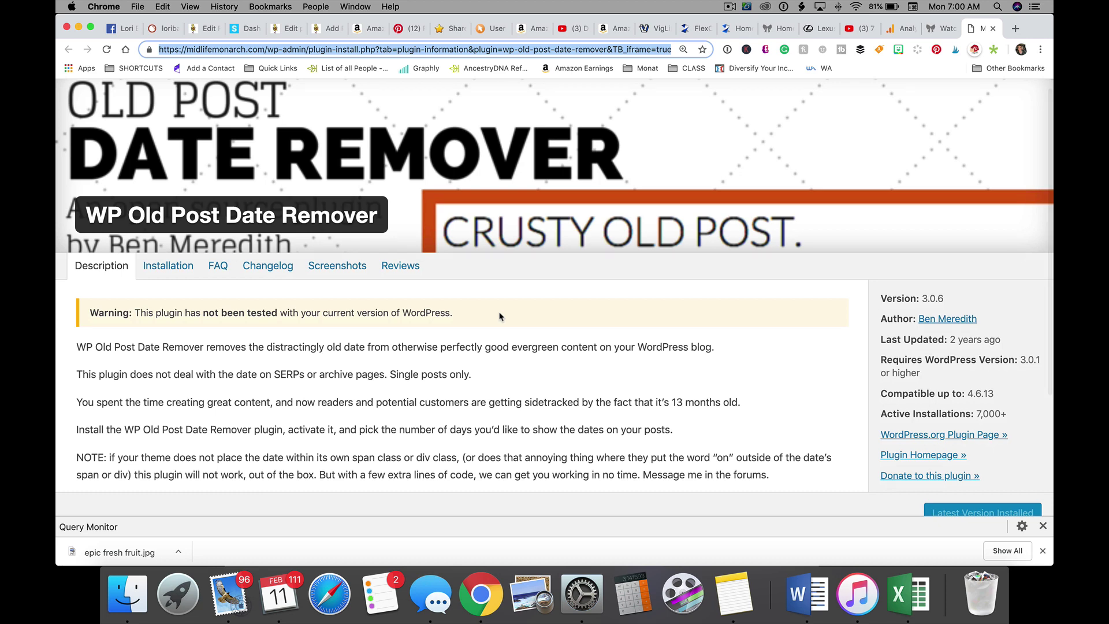
scroll(376, 102, "up", 1)
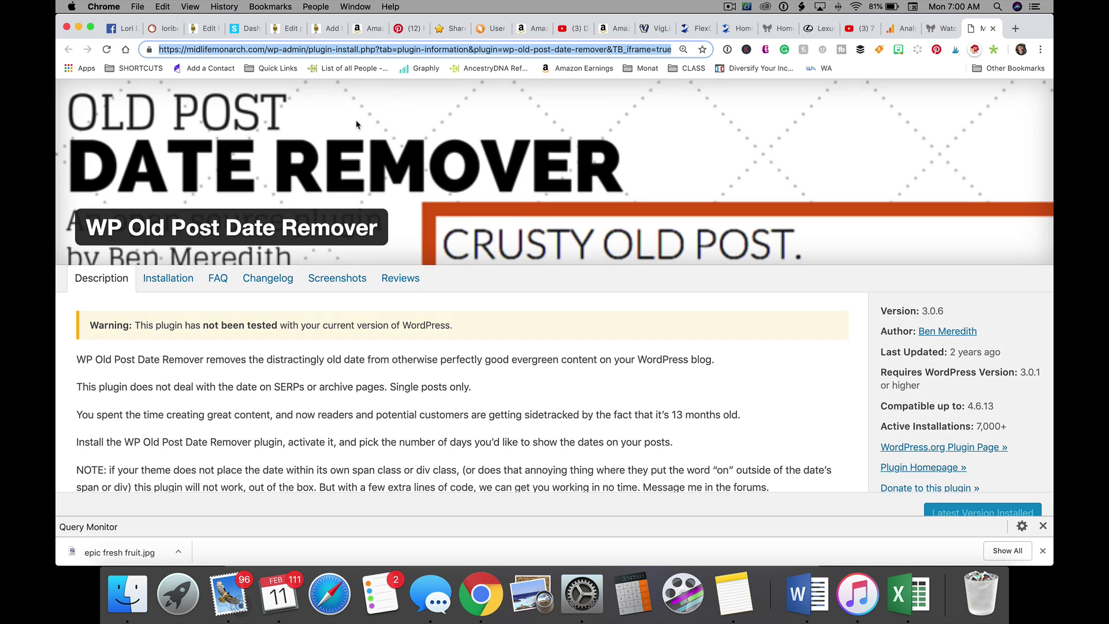
- Back on the plugin installer, search for 'wp post old date remover' and browse the 3 results
left_click(323, 29)
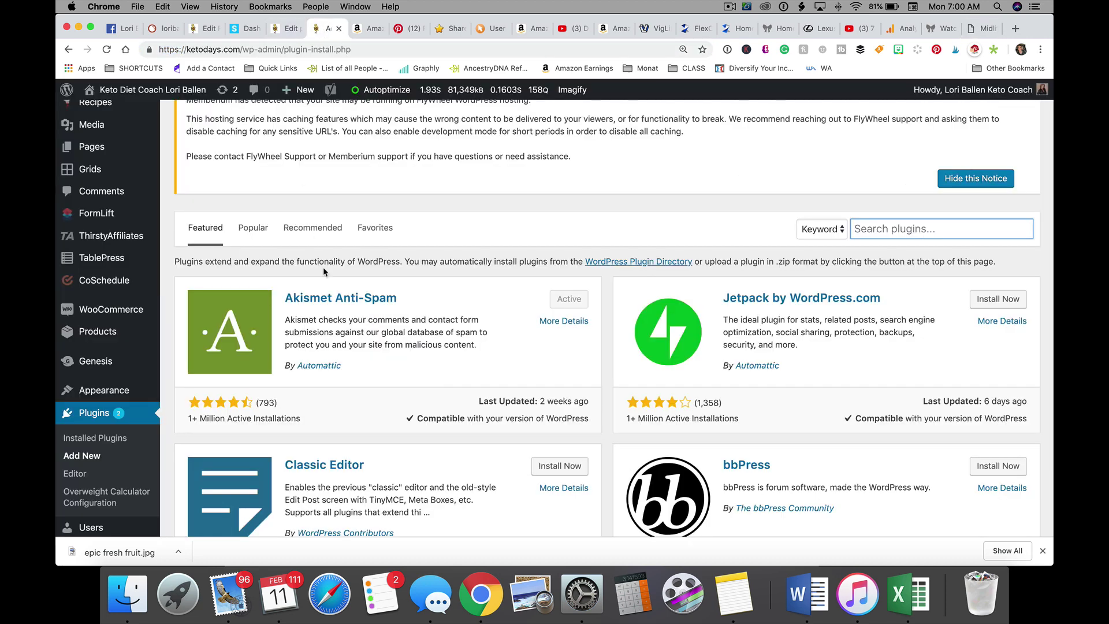
type("wp")
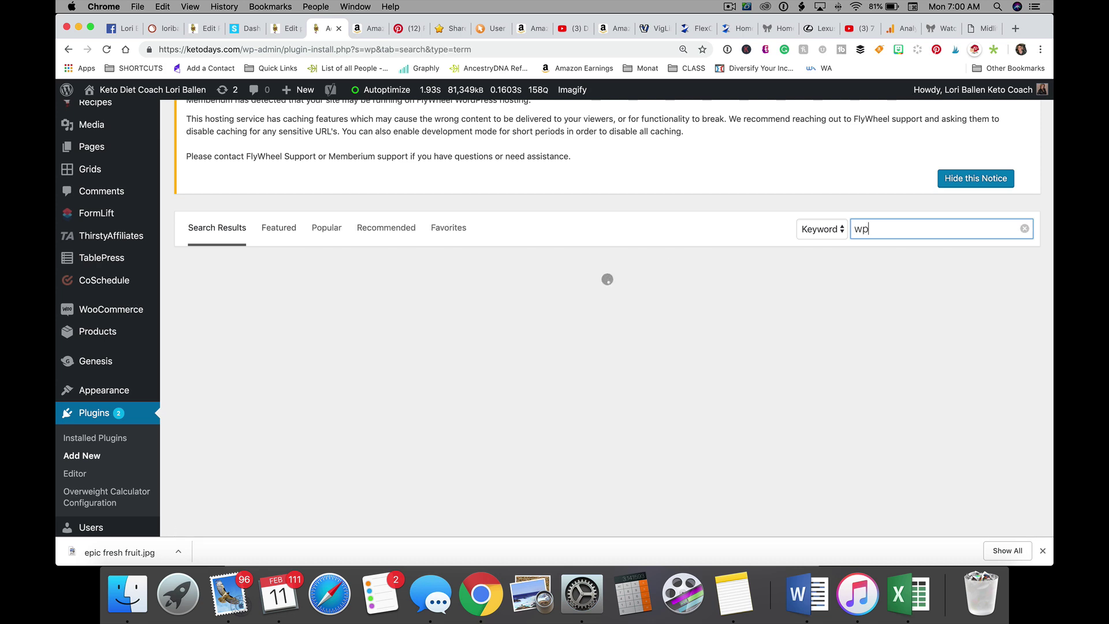
type(" post old date")
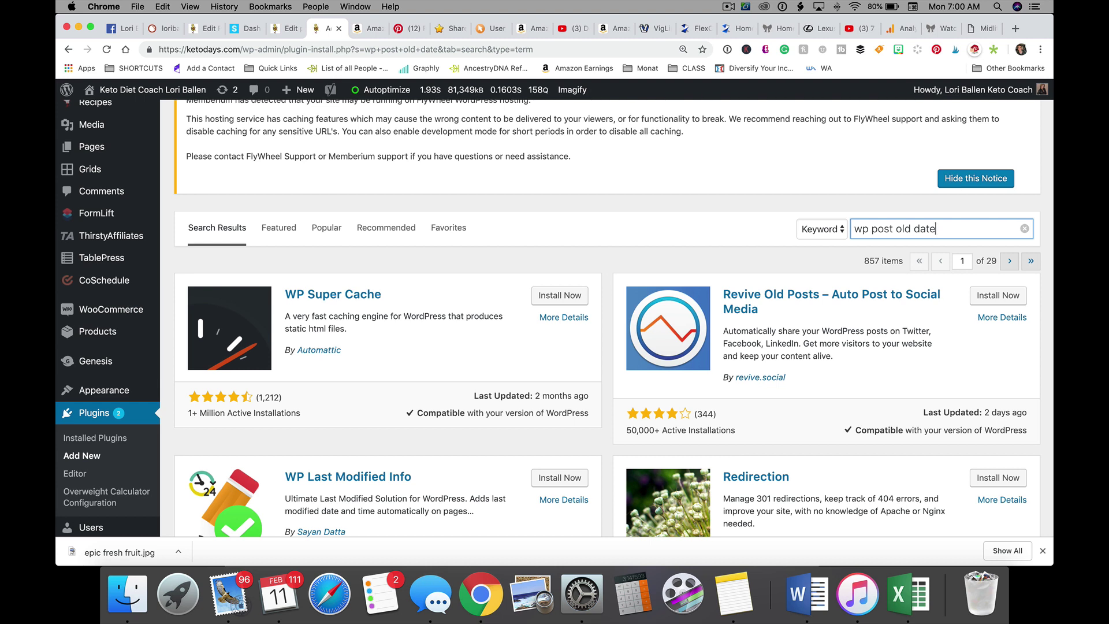
type("reemover")
key("BackSpace")
key("BackSpace")
key("BackSpace")
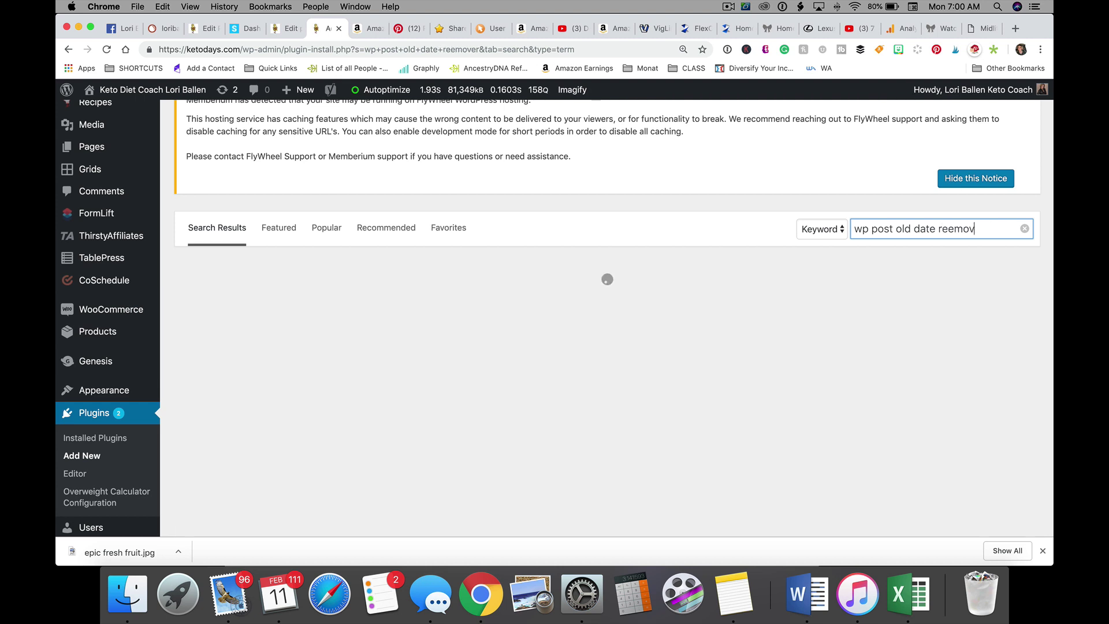
key("BackSpace")
key("BackSpace")
key("BackSpace")
type("mover")
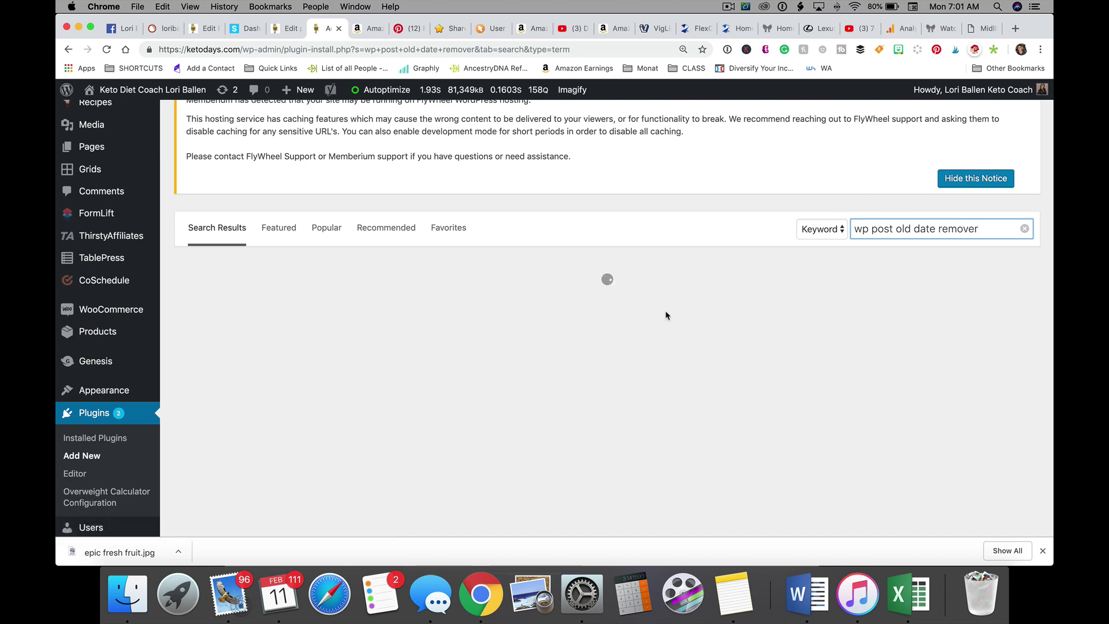
scroll(364, 343, "down", 1)
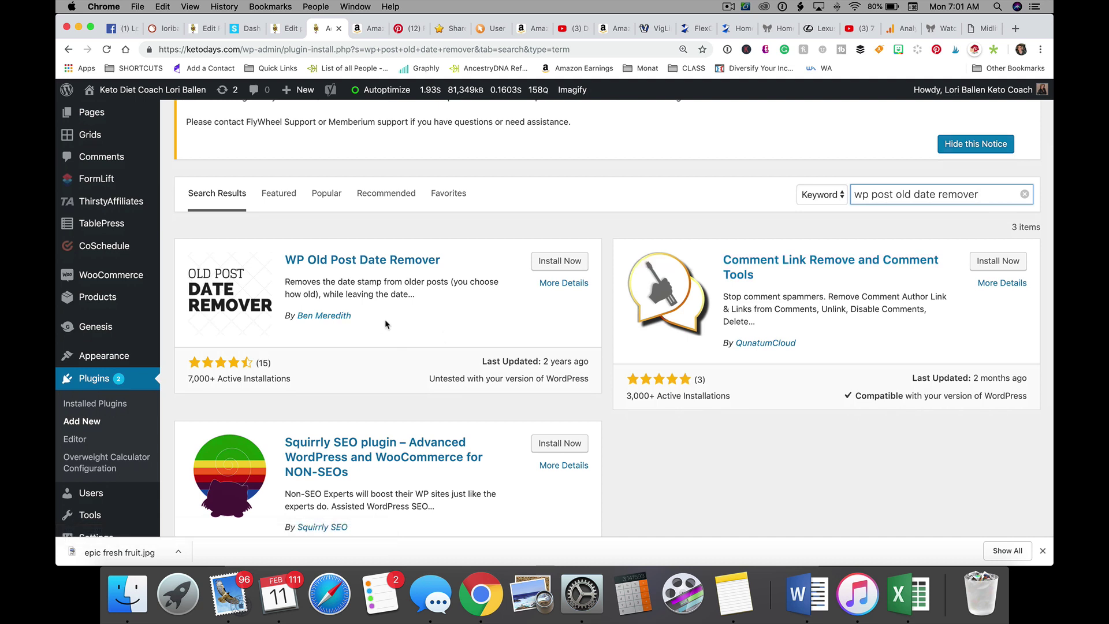
- Install WP Old Post Date Remover, then activate it, bringing the site to 41 active plugins
left_click(574, 267)
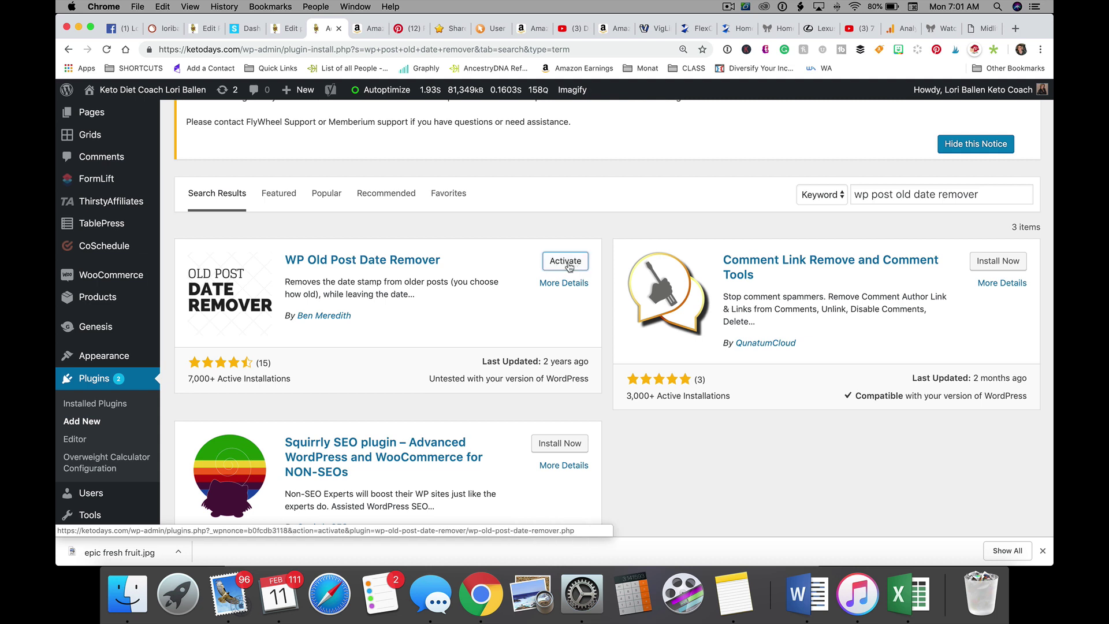
left_click(569, 265)
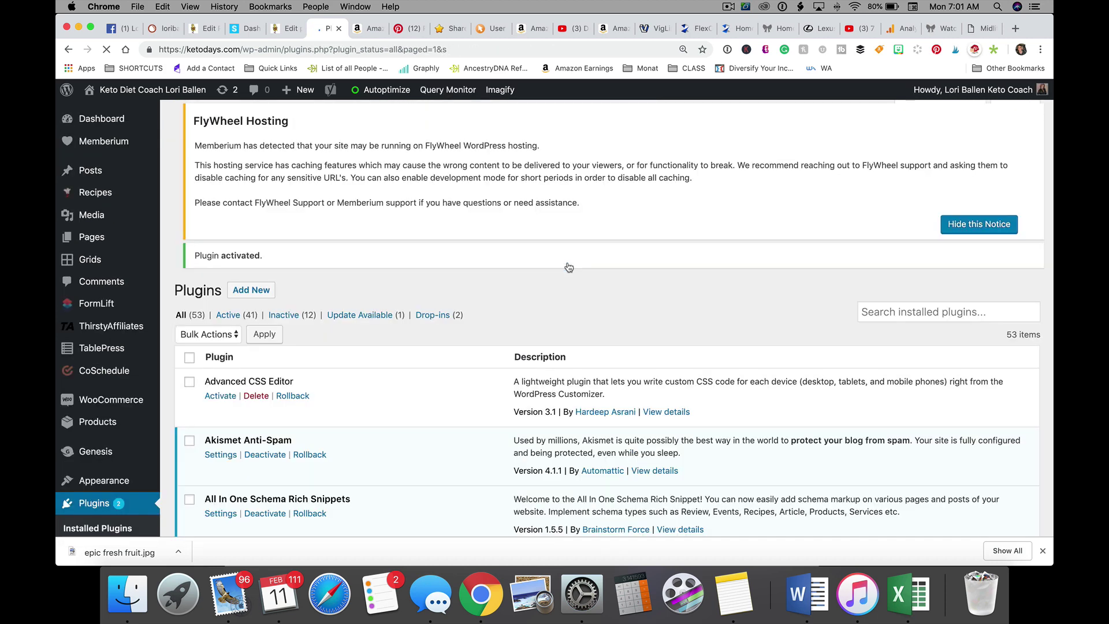
- Go to Settings > Old Post Date Remover to reach the days-to-display-date field
scroll(569, 267, "down", 5)
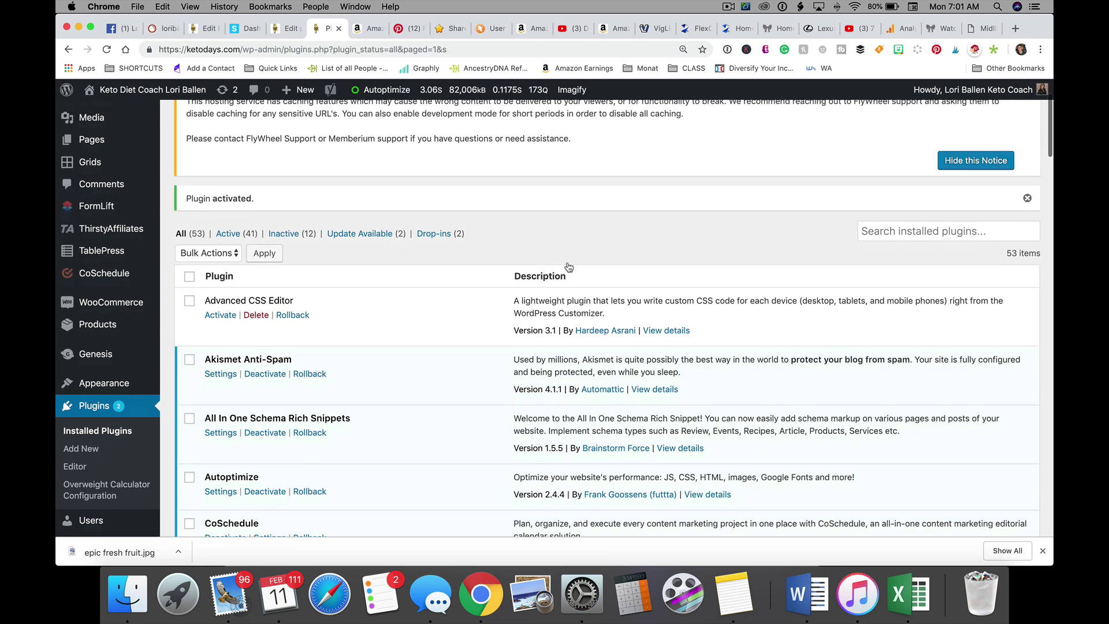
scroll(569, 267, "down", 4)
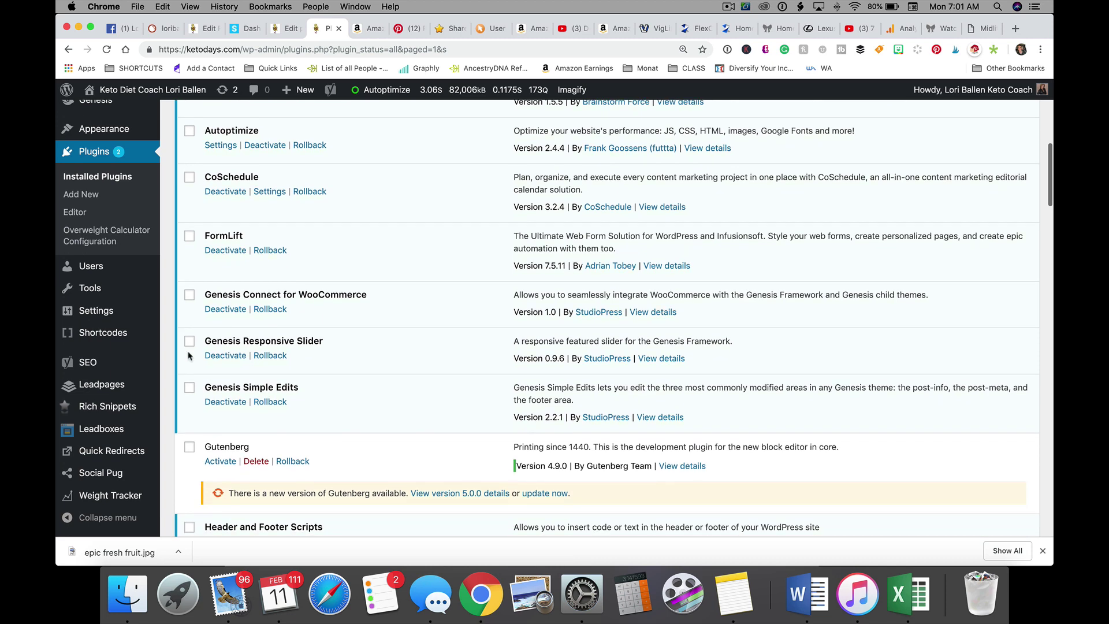
mouse_move(104, 310)
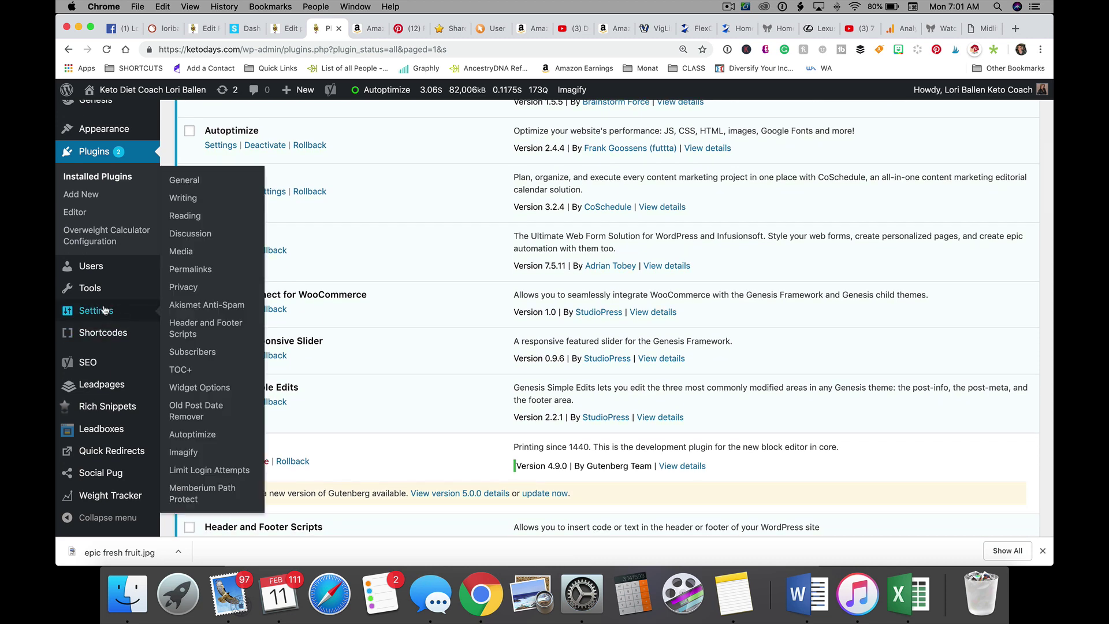
left_click(209, 410)
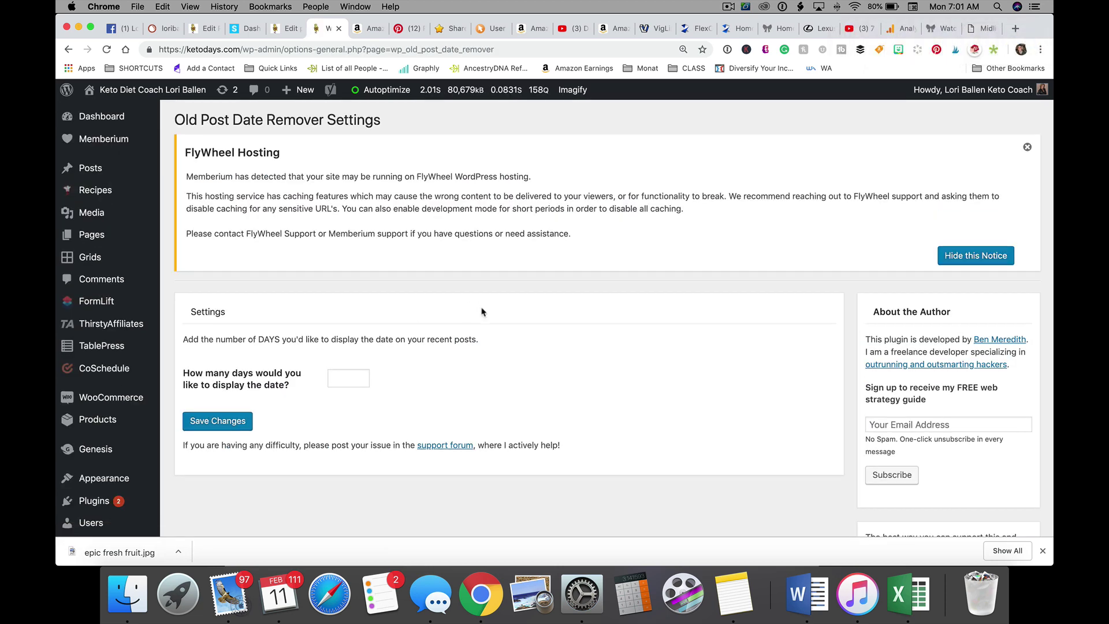
scroll(482, 310, "down", 3)
scroll(483, 312, "down", 2)
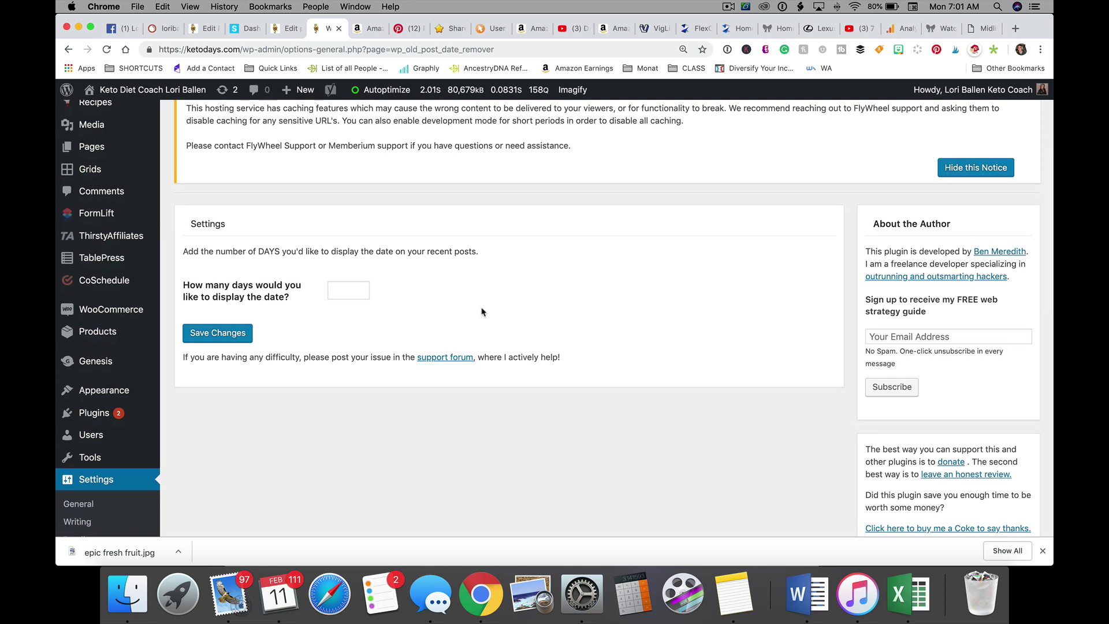
- Set the days-to-display-date field to 180 and save the changes
left_click(360, 291)
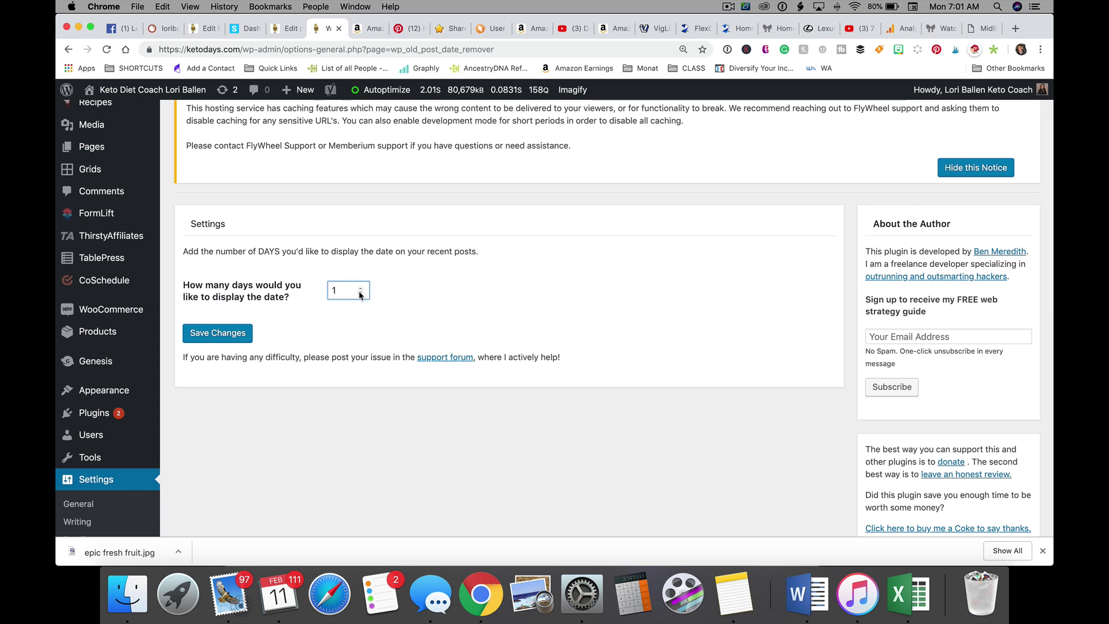
key("BackSpace")
type("30")
key("BackSpace")
key("BackSpace")
type("90")
key("BackSpace")
key("BackSpace")
type("180")
left_click(226, 336)
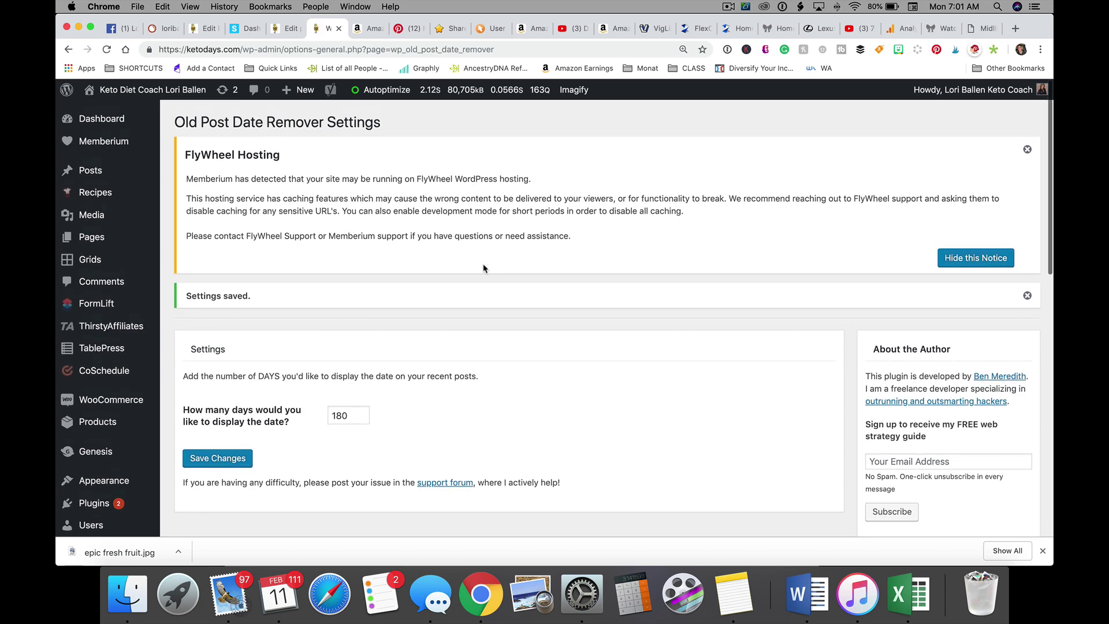
scroll(483, 268, "down", 1)
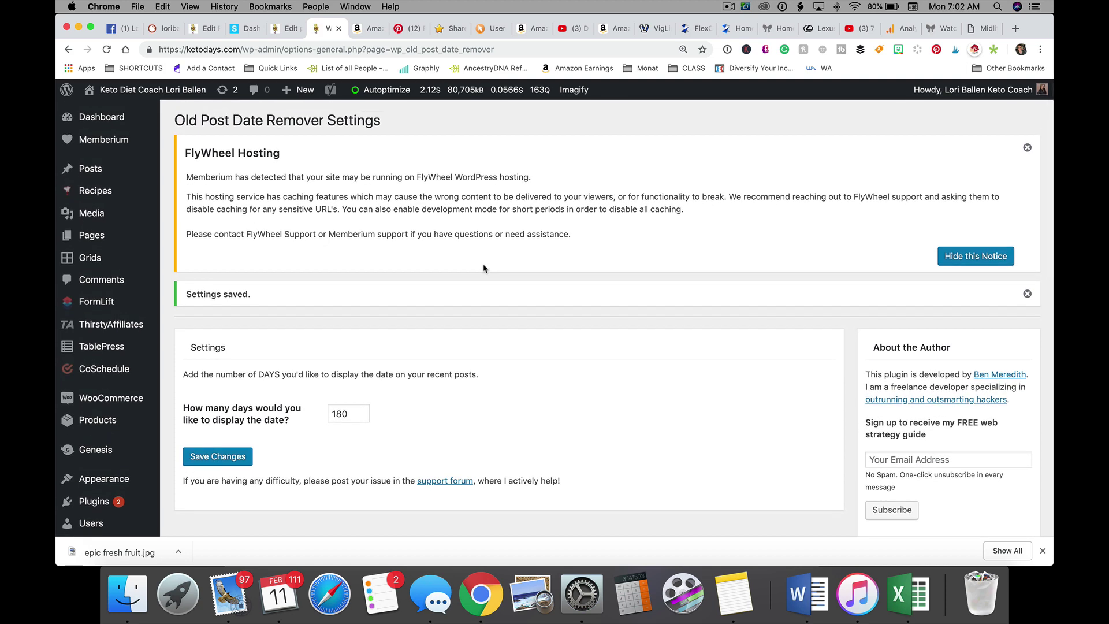